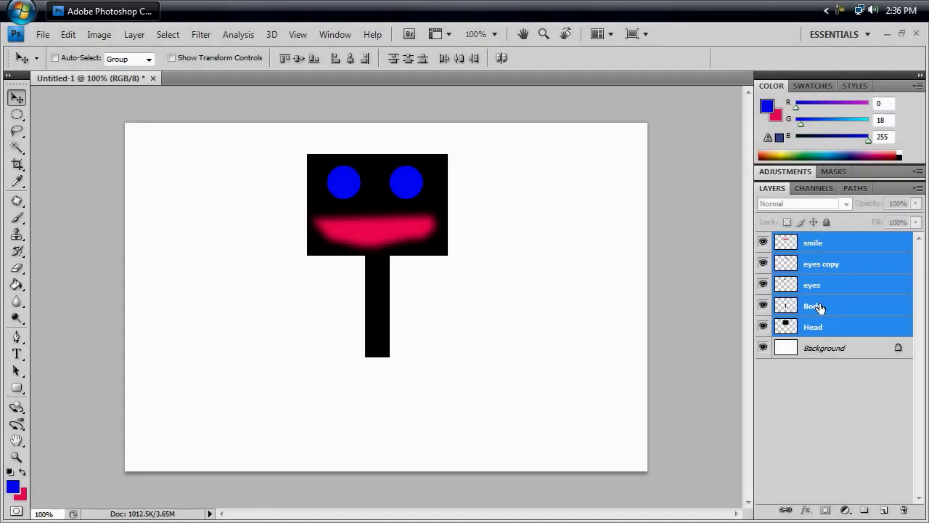
Step: Duplicate the Body layer with Ctrl+J and rename the copy to 'Body part'
left_click(816, 307)
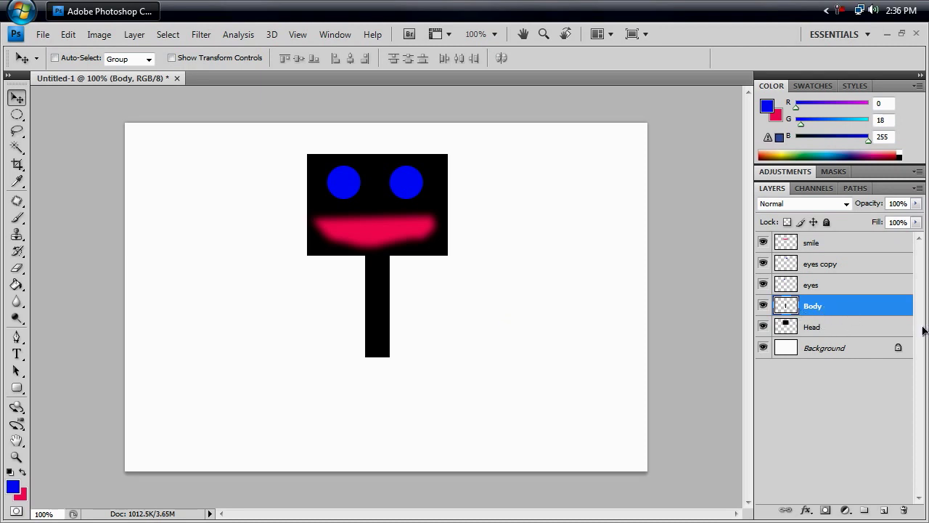
key("ctrl+j")
double_click(830, 307)
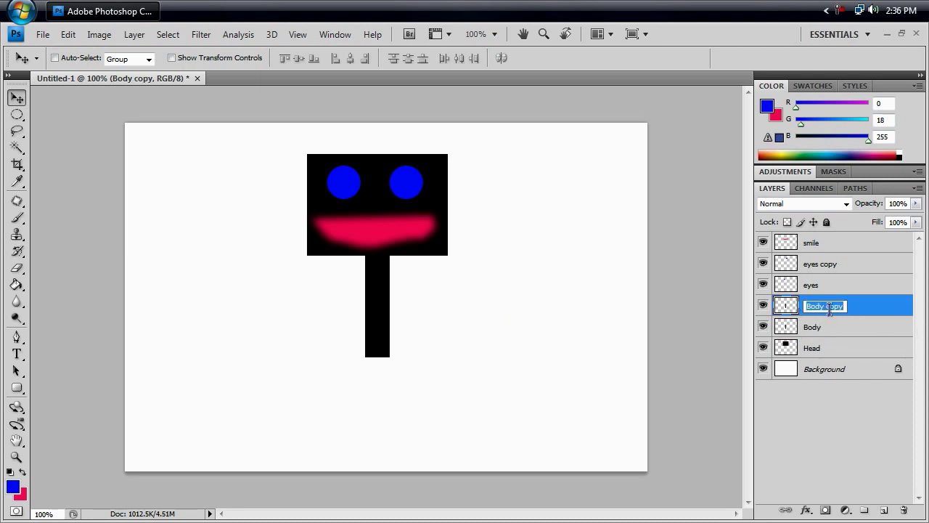
double_click(830, 308)
type("part")
key("Return")
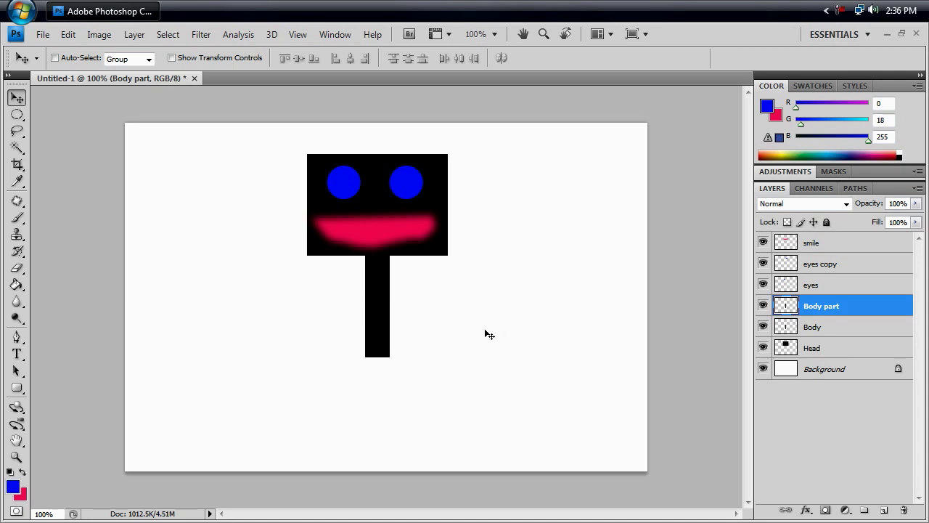
key("ctrl+t")
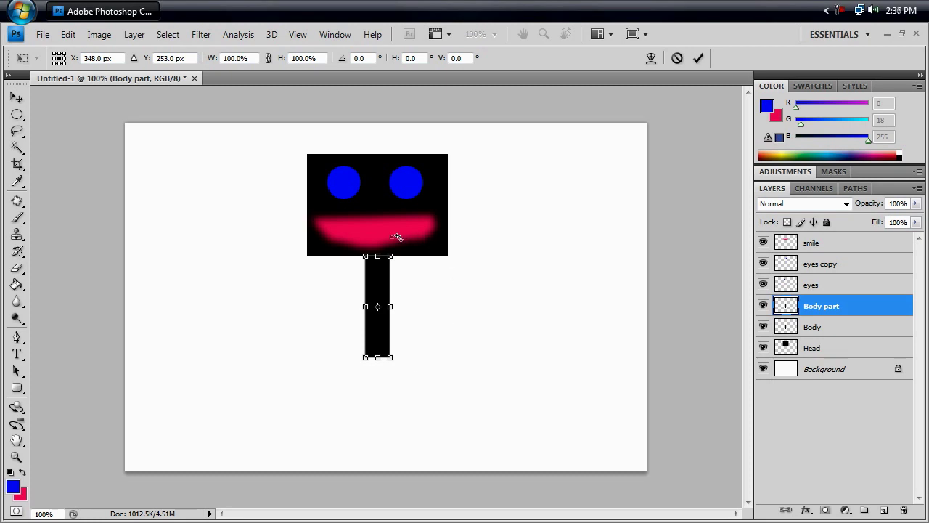
Step: Rotate the Body part bar to a 50° slant and place it down-left under the body
left_click_drag(406, 236, 455, 313)
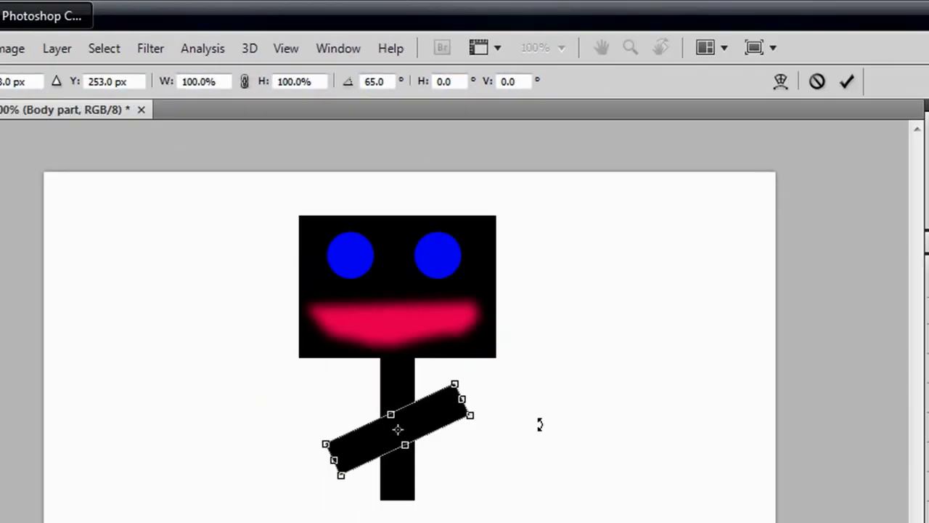
left_click_drag(539, 423, 522, 483)
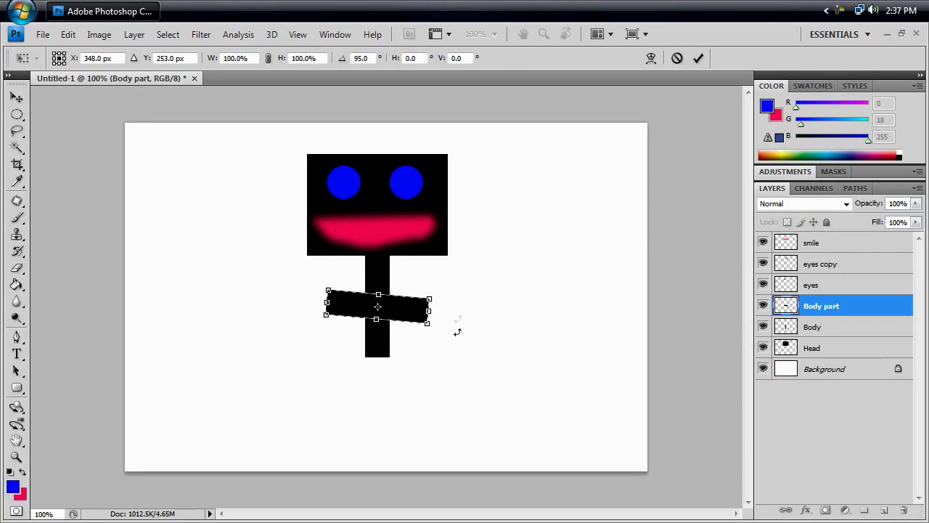
left_click_drag(457, 332, 456, 277)
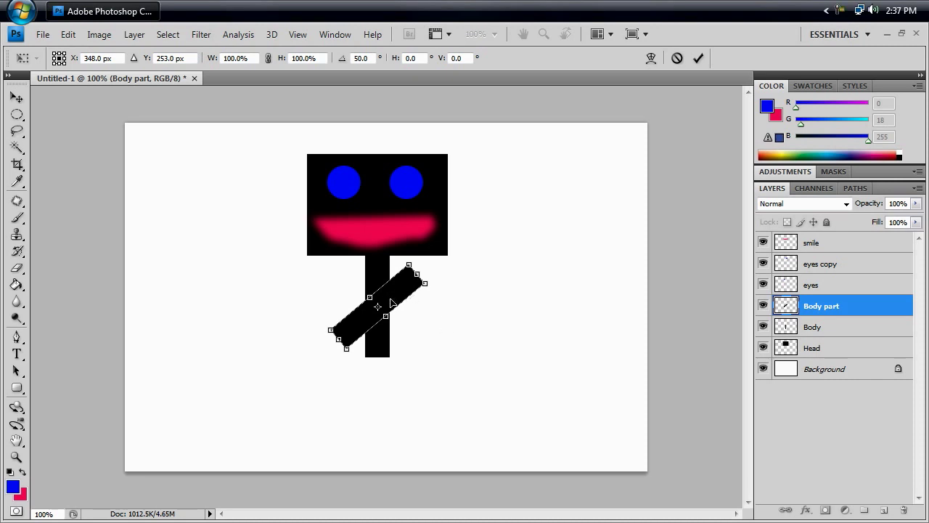
left_click_drag(392, 298, 359, 368)
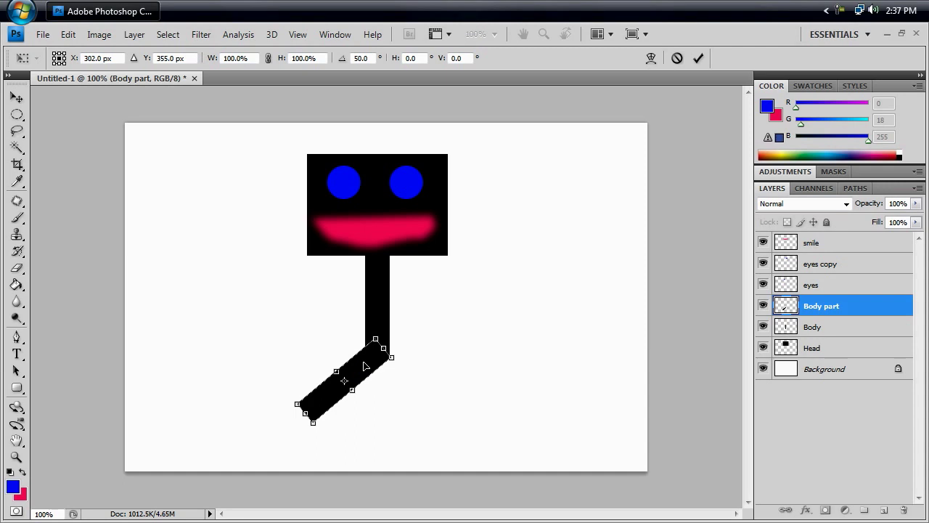
key("Return")
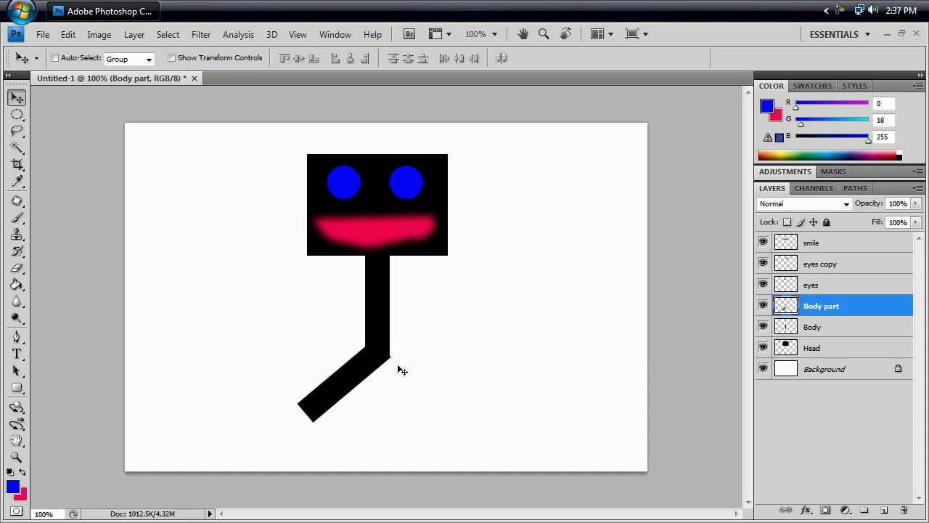
key("Left")
key("Left")
key("Left")
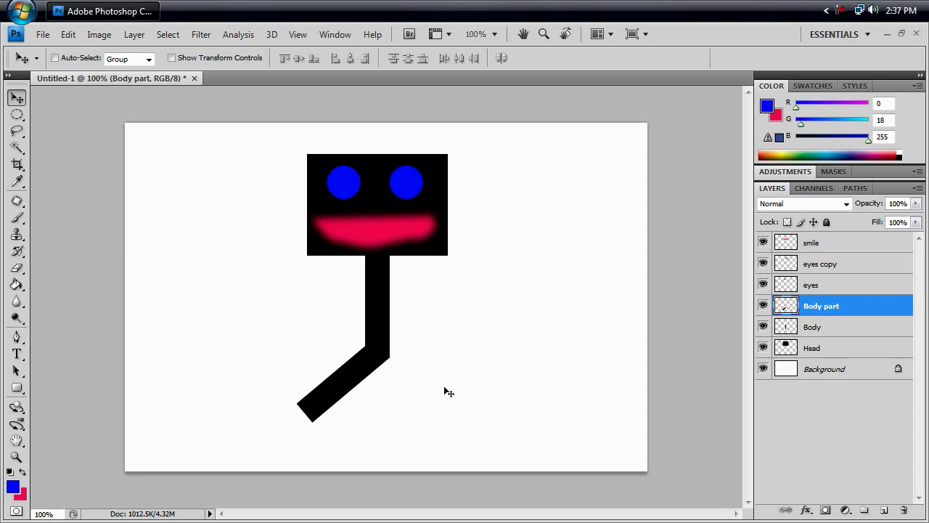
key("ctrl+j")
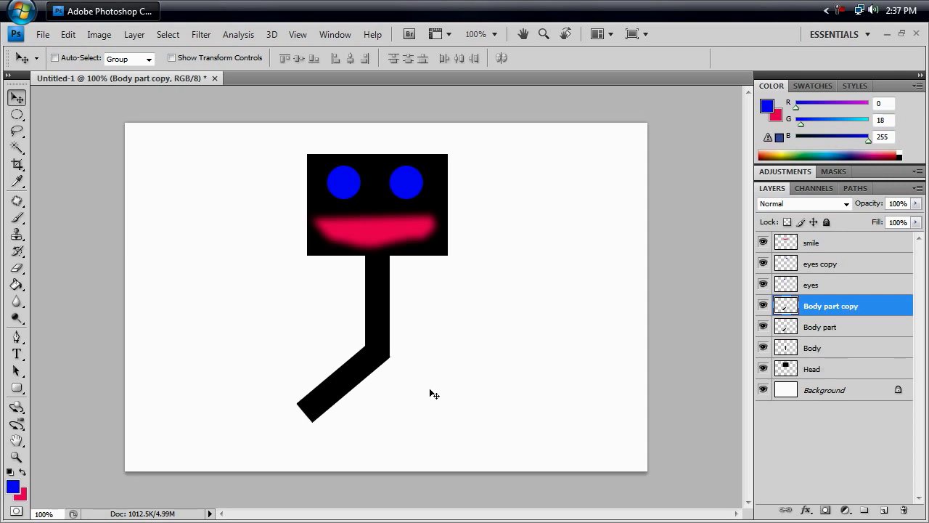
Step: Rotate the Body part copy the opposite way and move it down-right as the second leg
key("ctrl+t")
left_click_drag(504, 430, 354, 226)
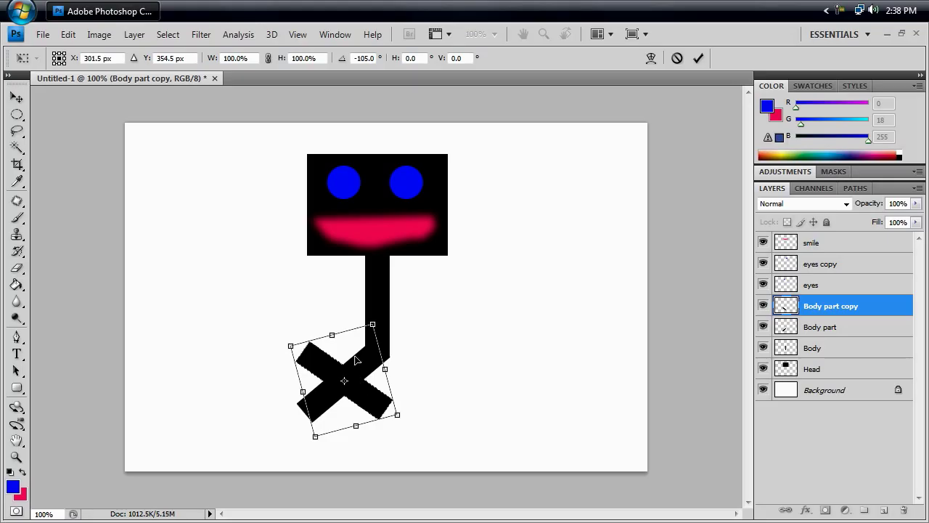
left_click_drag(356, 359, 426, 367)
key("Return")
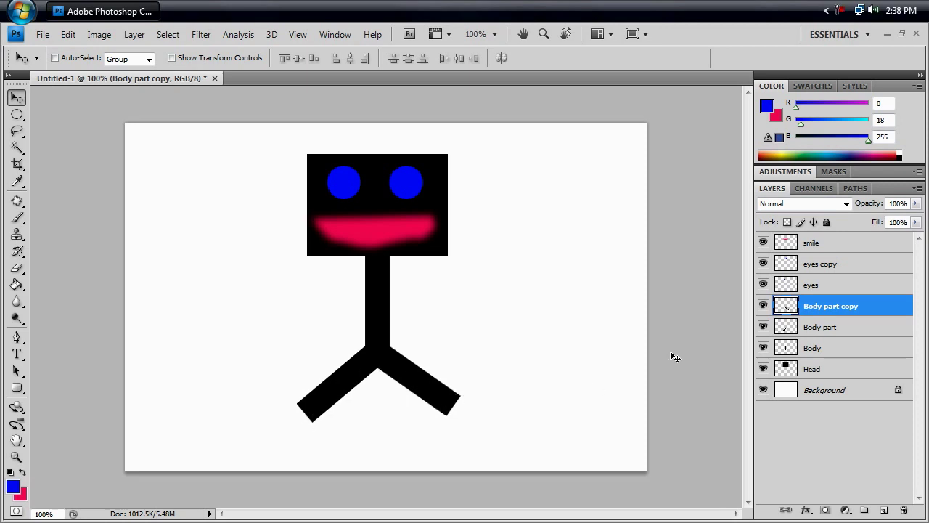
Step: Duplicate the leg and rotate the copy into a slanted right arm
key("ctrl+j")
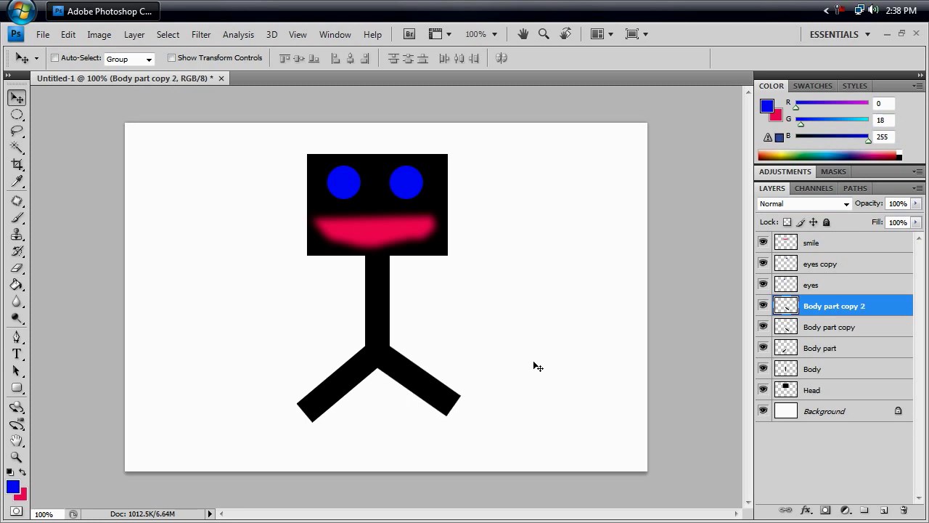
key("ctrl+t")
left_click_drag(537, 407, 531, 261)
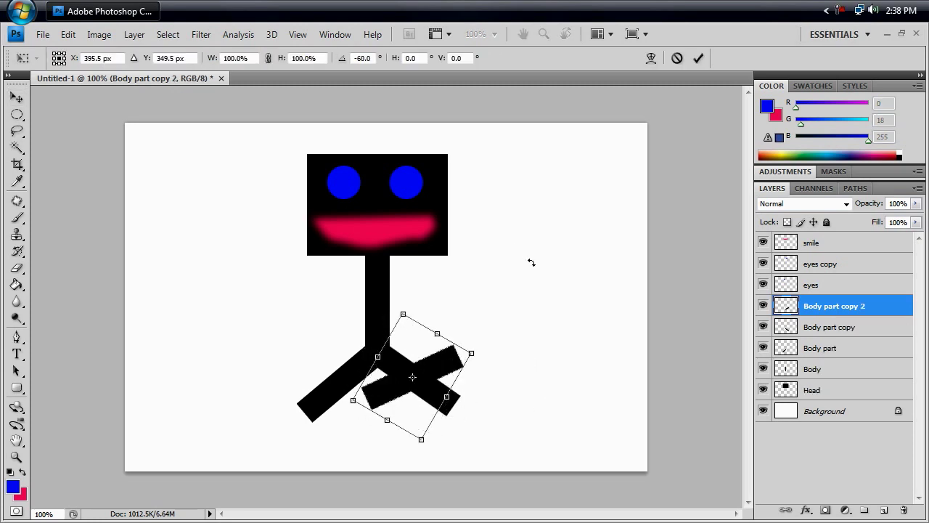
left_click_drag(444, 380, 452, 304)
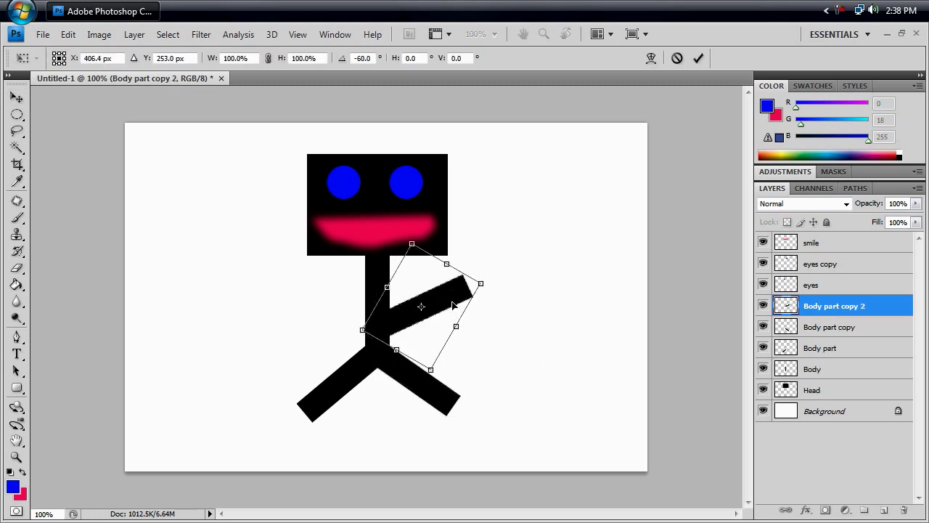
key("Return")
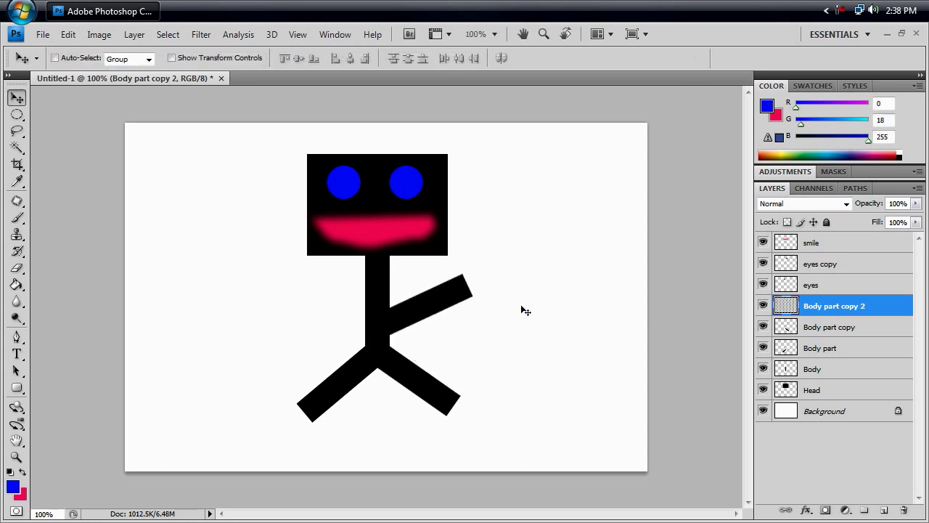
Step: Duplicate the right arm, flip its angle and move it to the body's left side
key("ctrl+j")
key("ctrl+t")
left_click_drag(529, 306, 360, 210)
left_click_drag(417, 289, 331, 283)
key("Return")
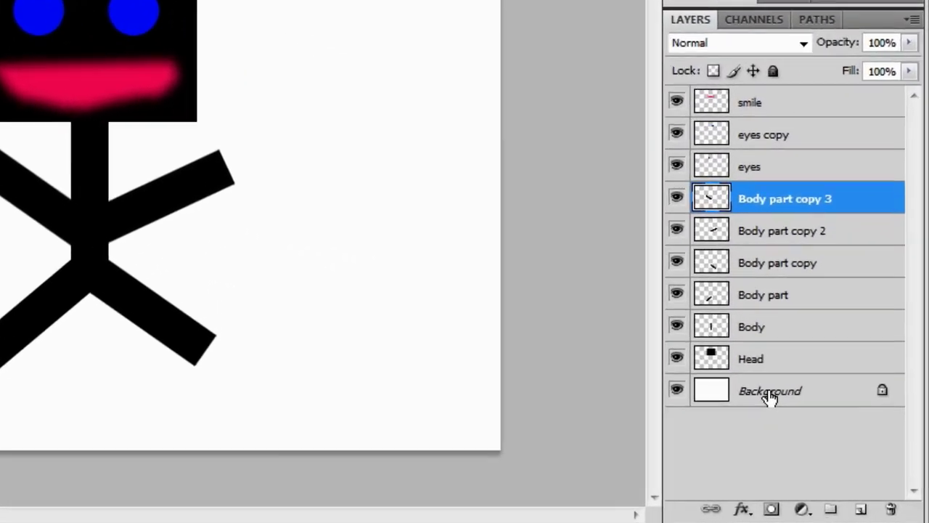
Step: Add a new empty layer above Background and name it 'grass'
left_click(807, 434)
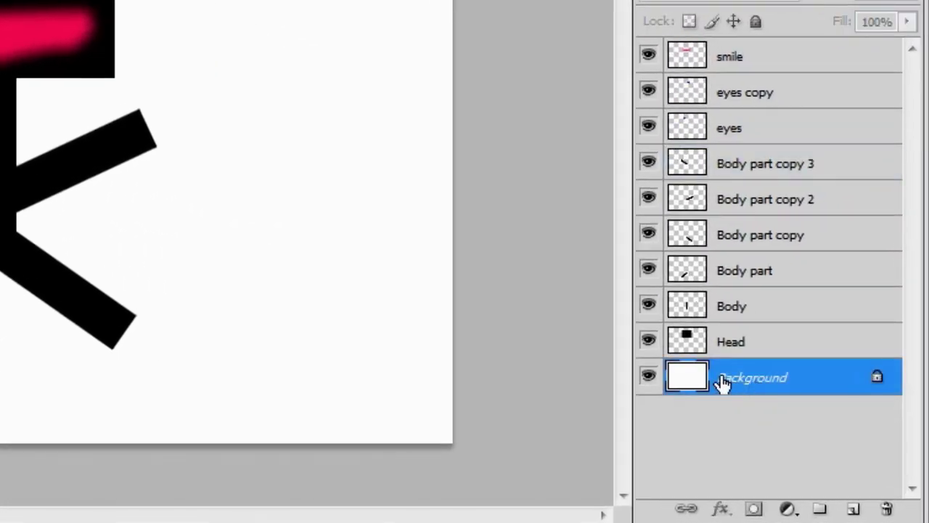
left_click(853, 508)
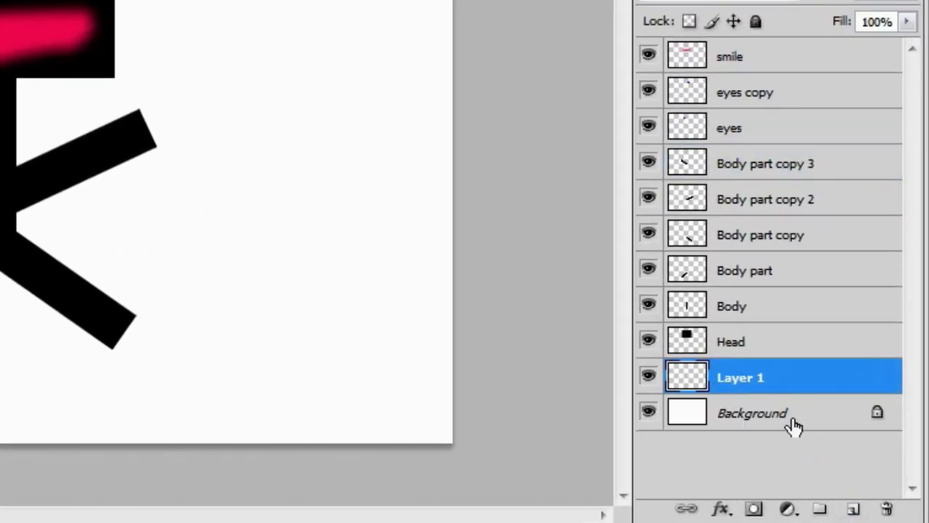
double_click(742, 378)
type("grass")
key("Return")
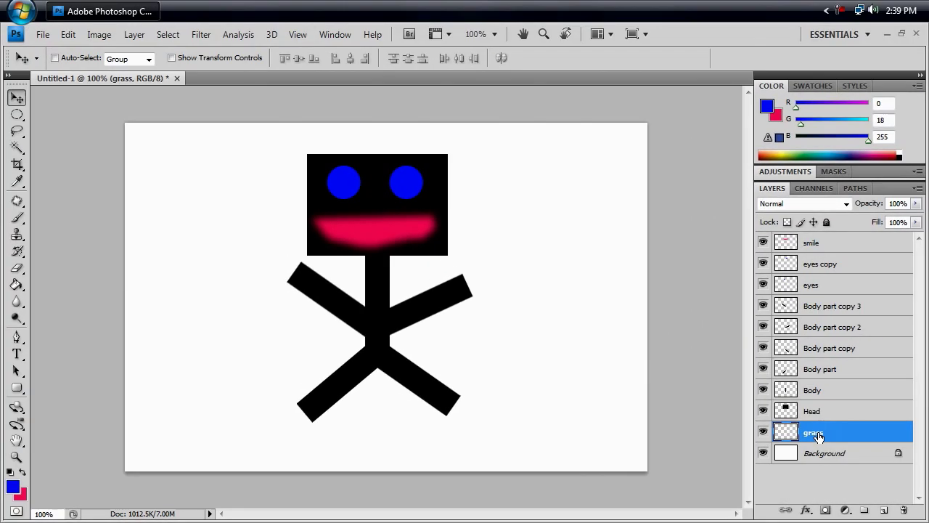
left_click(15, 489)
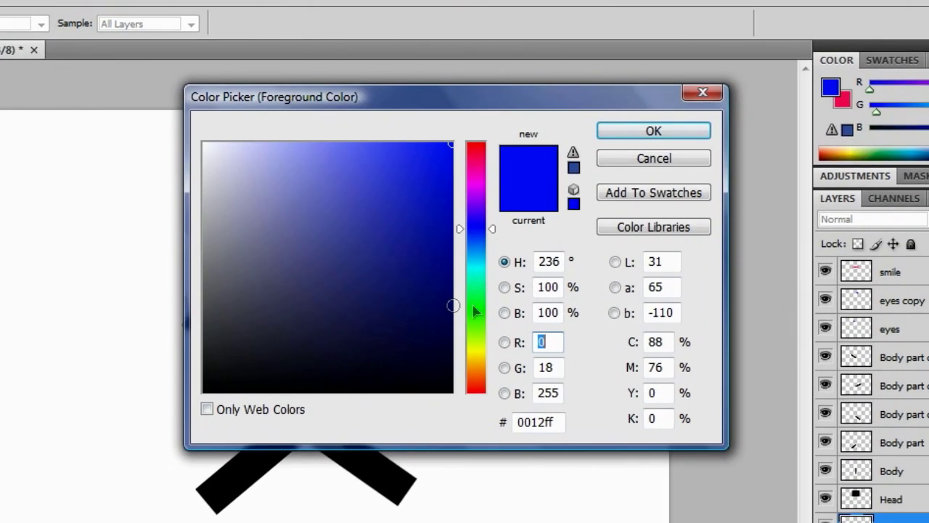
Step: Set the foreground colour to bright green 36ff00
left_click_drag(505, 210, 507, 280)
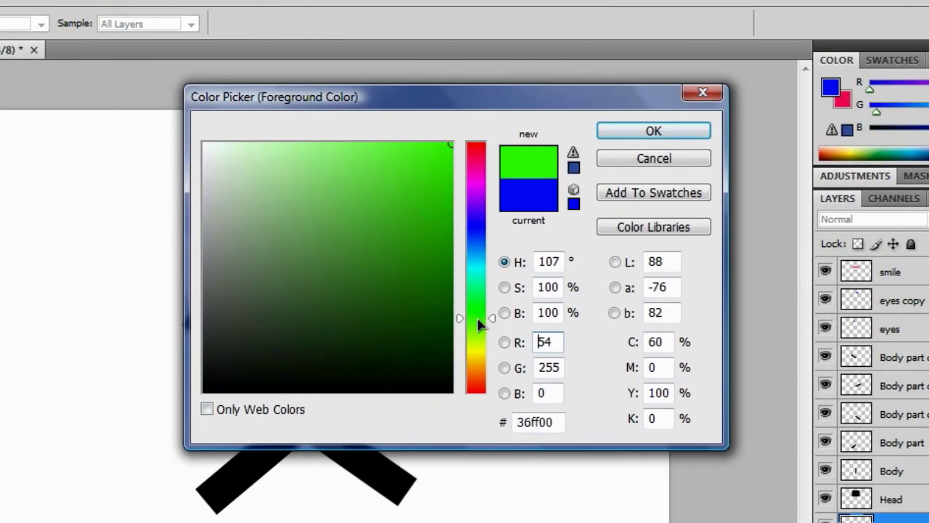
left_click_drag(479, 325, 479, 319)
mouse_move(423, 187)
left_mouse_down()
mouse_move(424, 166)
mouse_move(418, 173)
left_mouse_up()
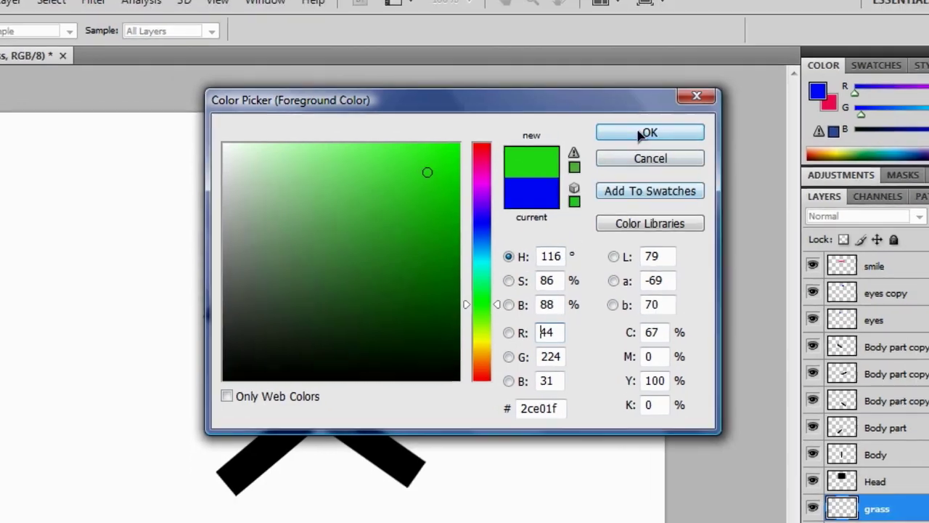
left_click(650, 131)
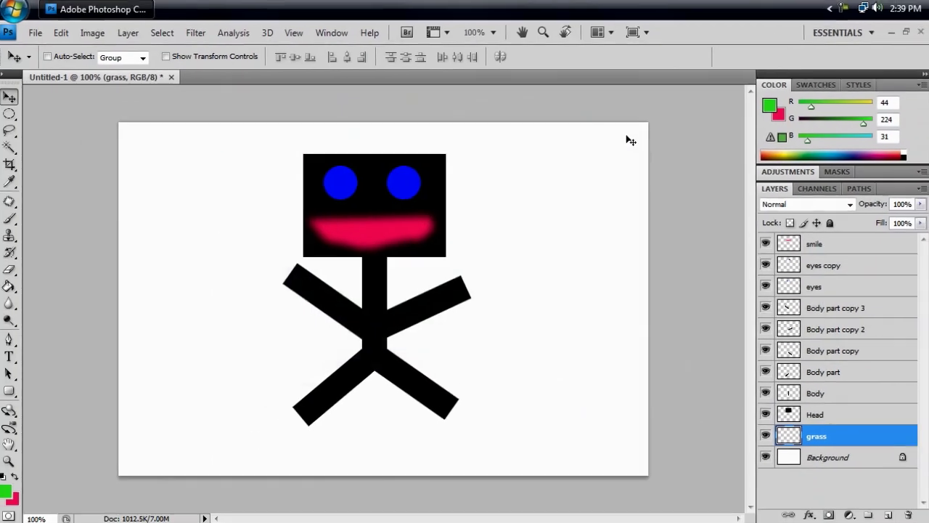
Step: Set the background colour to light yellow-green 9dfc22
left_click(23, 494)
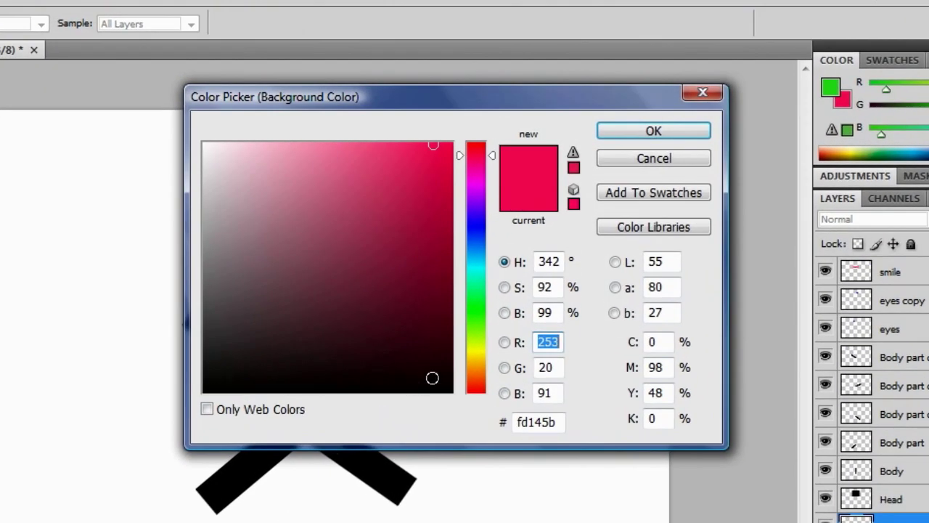
left_click_drag(487, 329, 490, 349)
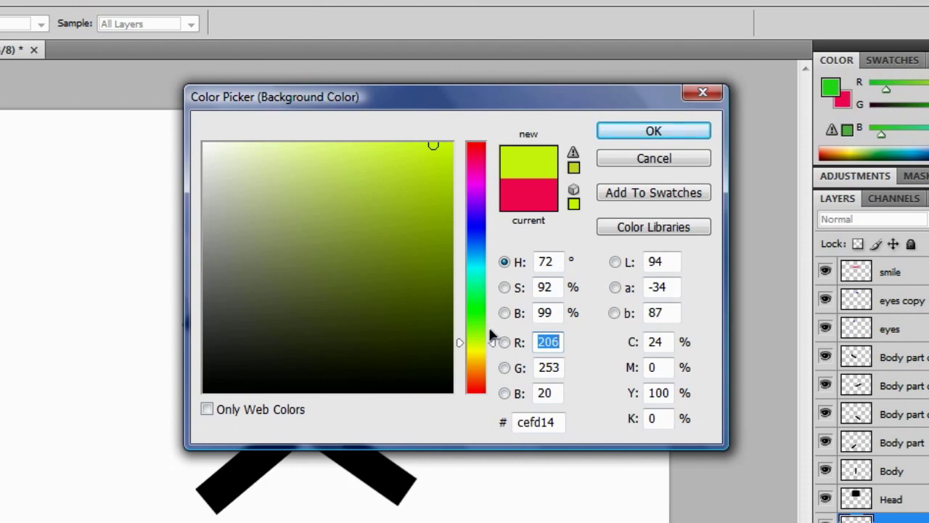
left_click_drag(421, 178, 419, 145)
left_click_drag(486, 338, 487, 332)
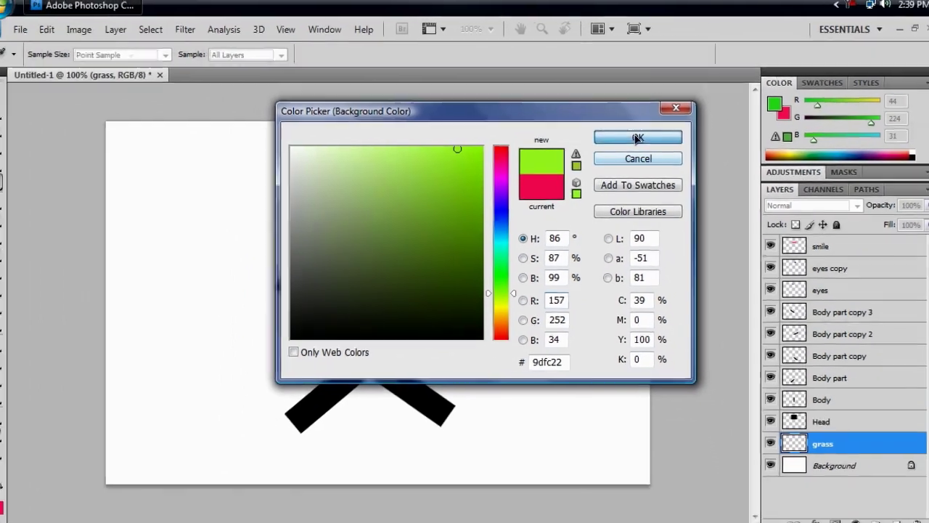
left_click(648, 132)
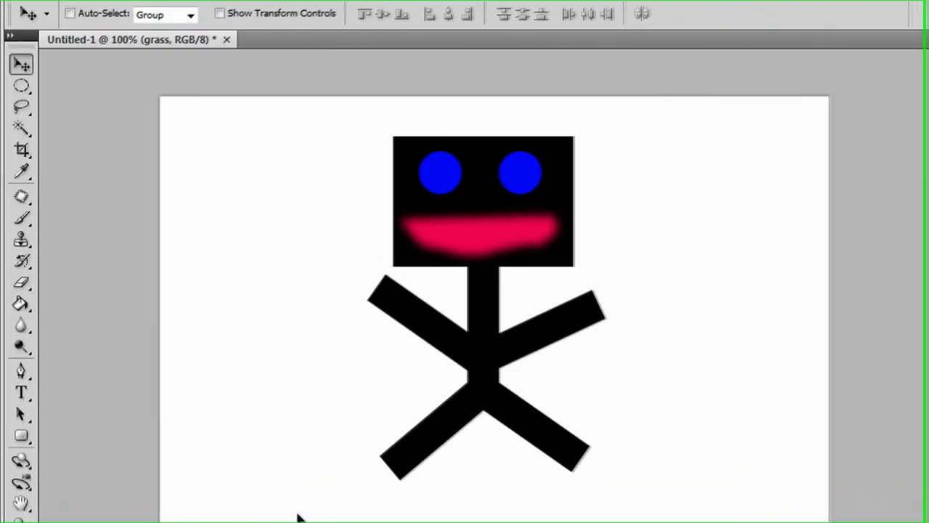
Step: Select the Brush Tool and choose the 112 px grass-blade brush preset
left_click(22, 218)
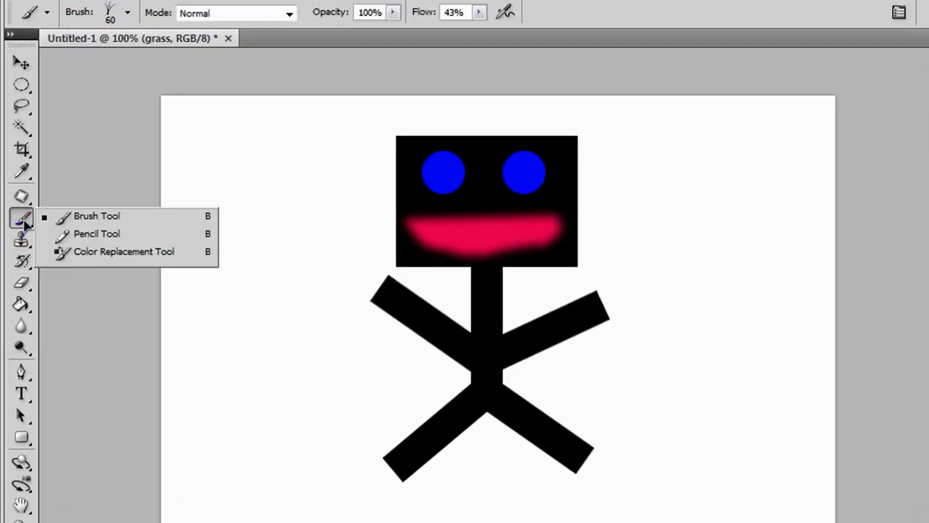
left_click(208, 215)
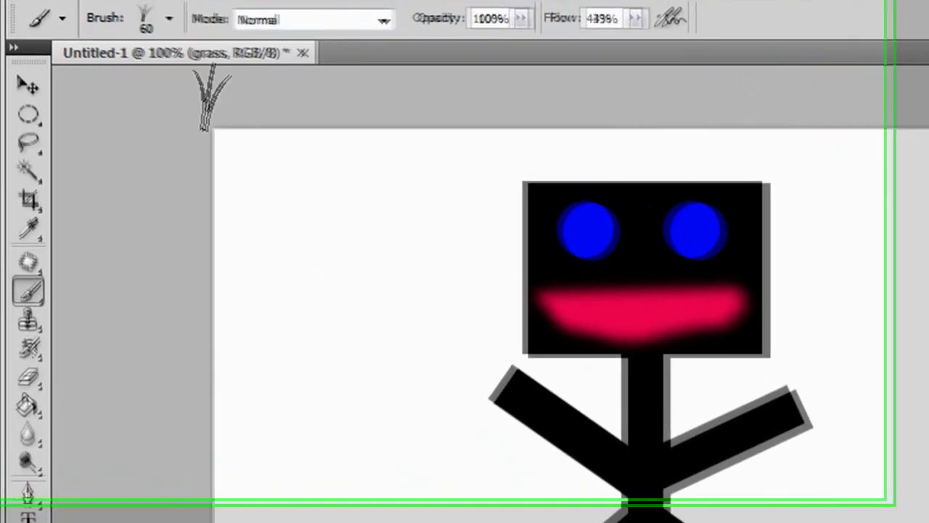
left_click(132, 12)
left_click(181, 236)
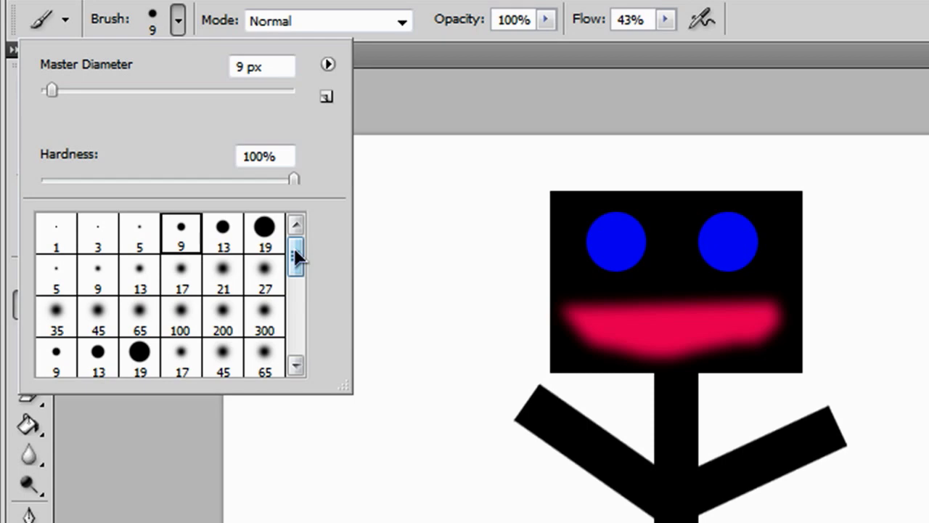
left_click_drag(296, 254, 297, 325)
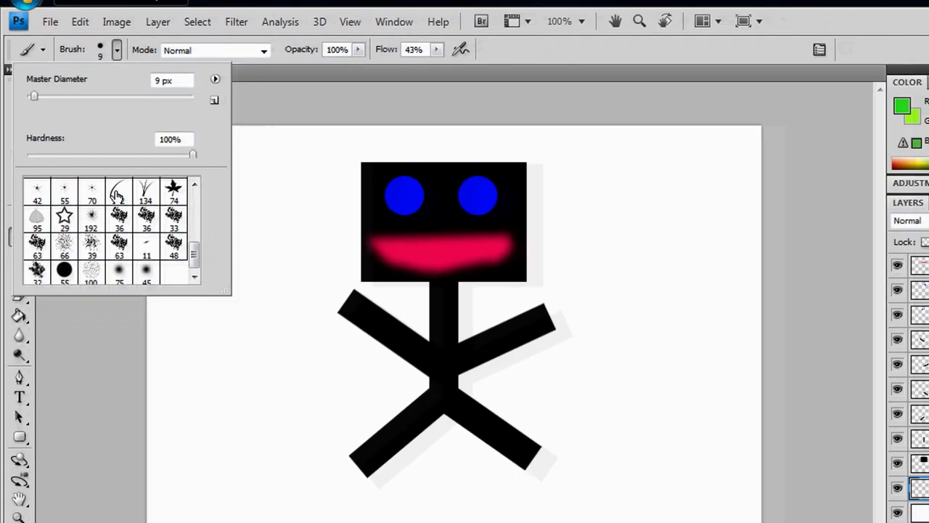
left_click(181, 242)
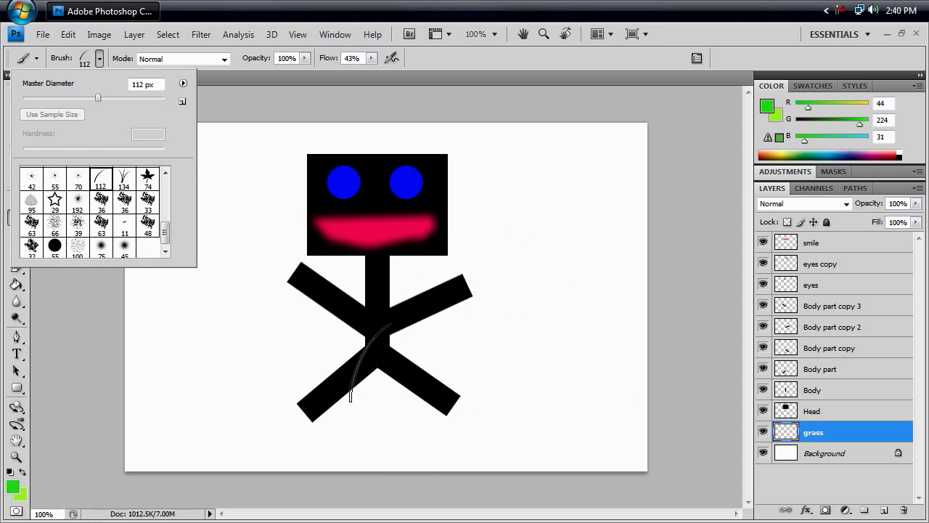
Step: Paint a band of green grass blades along the canvas bottom, out to the right edge
left_click(100, 62)
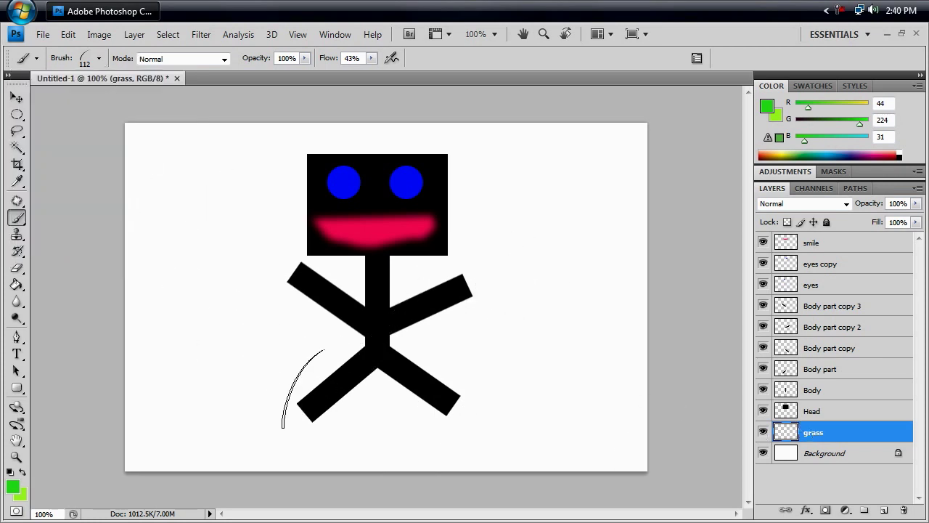
mouse_move(146, 437)
left_mouse_down()
mouse_move(243, 437)
mouse_move(99, 435)
mouse_move(556, 437)
mouse_move(520, 445)
mouse_move(368, 449)
mouse_move(345, 421)
mouse_move(542, 408)
mouse_move(661, 431)
mouse_move(491, 451)
mouse_move(153, 465)
mouse_move(136, 393)
mouse_move(287, 378)
mouse_move(611, 375)
mouse_move(144, 394)
mouse_move(169, 427)
mouse_move(265, 458)
left_mouse_up()
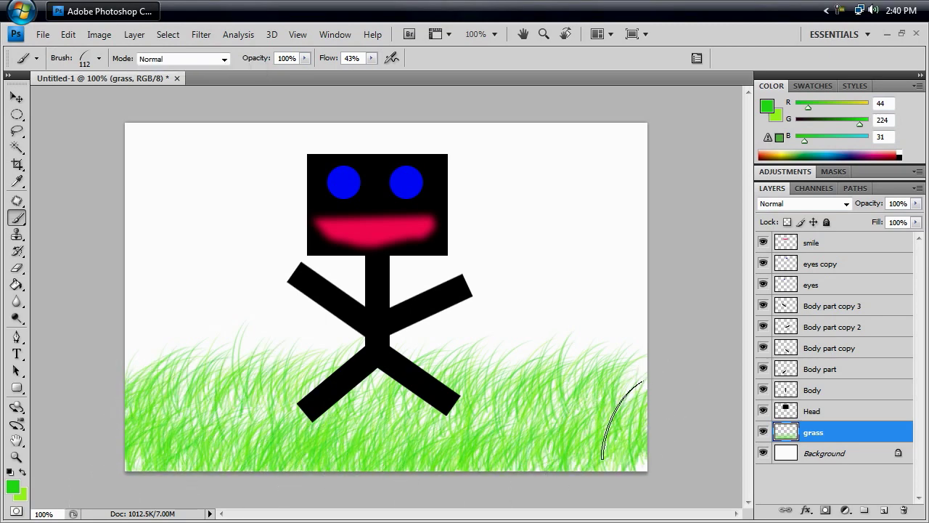
left_click_drag(664, 395, 606, 382)
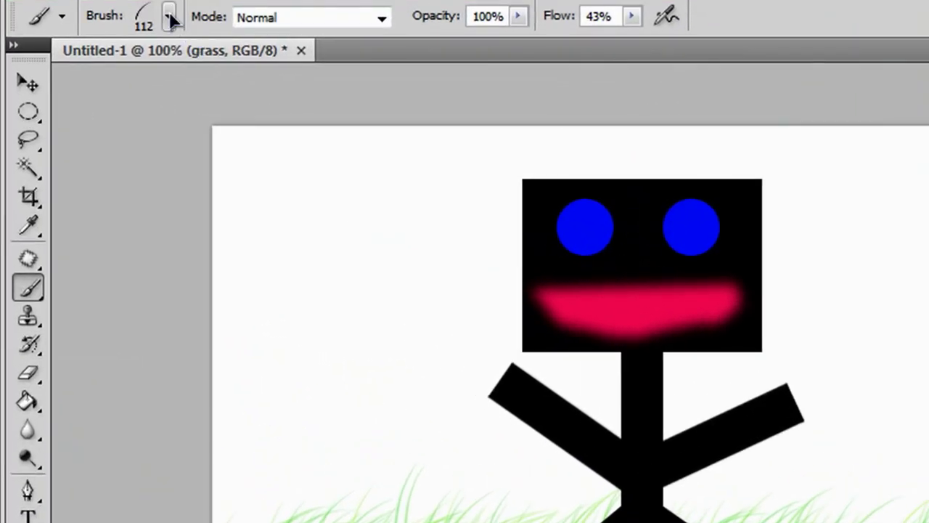
Step: Choose the 134 px grass-tuft brush and shrink it to 50 px
left_click(100, 59)
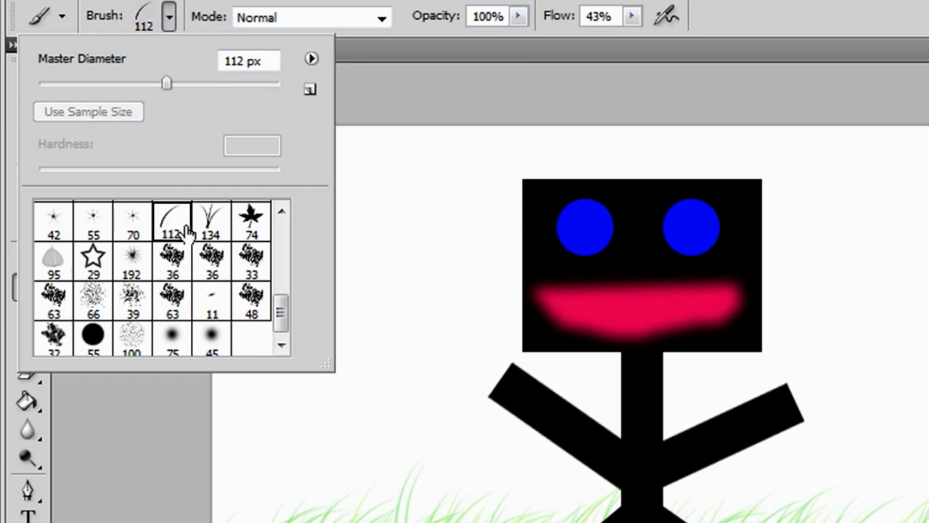
left_click(210, 231)
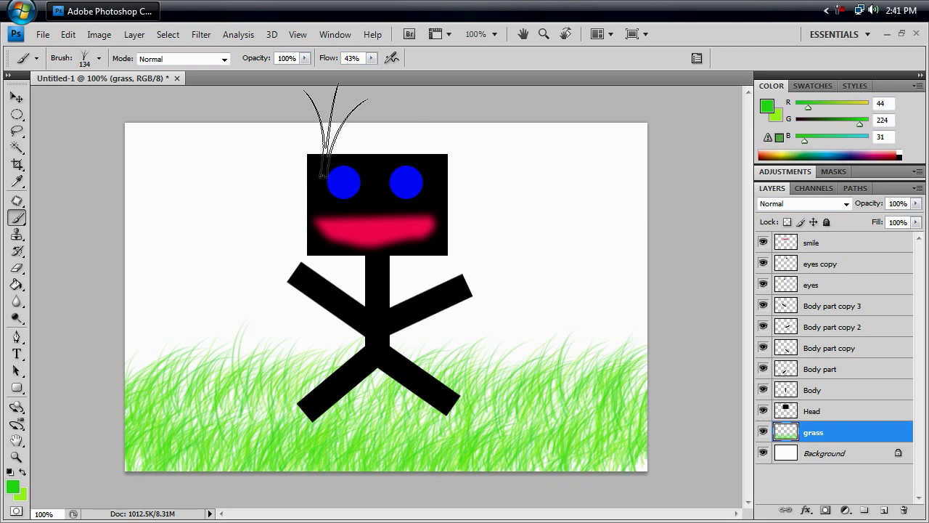
key("bracketleft")
key("bracketleft")
key("bracketleft")
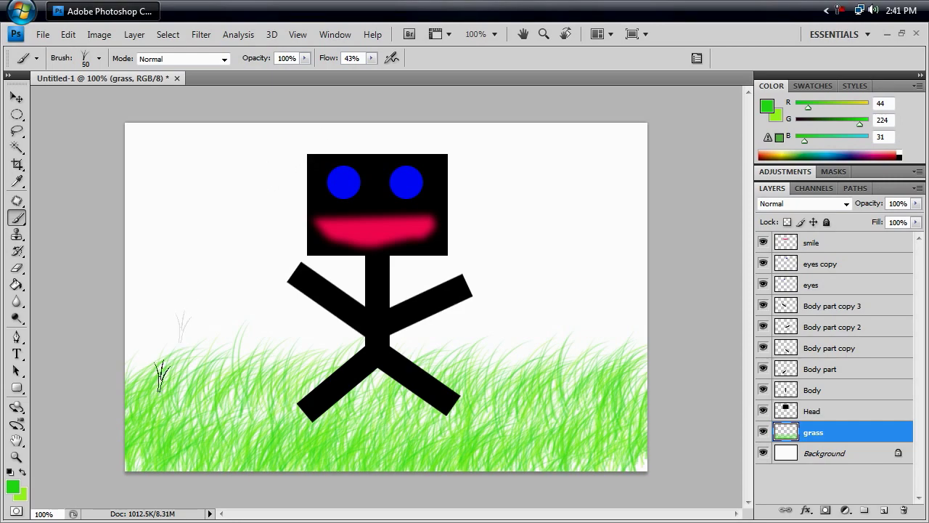
Step: Set the foreground colour to dark brown 7b4c26
left_click(14, 488)
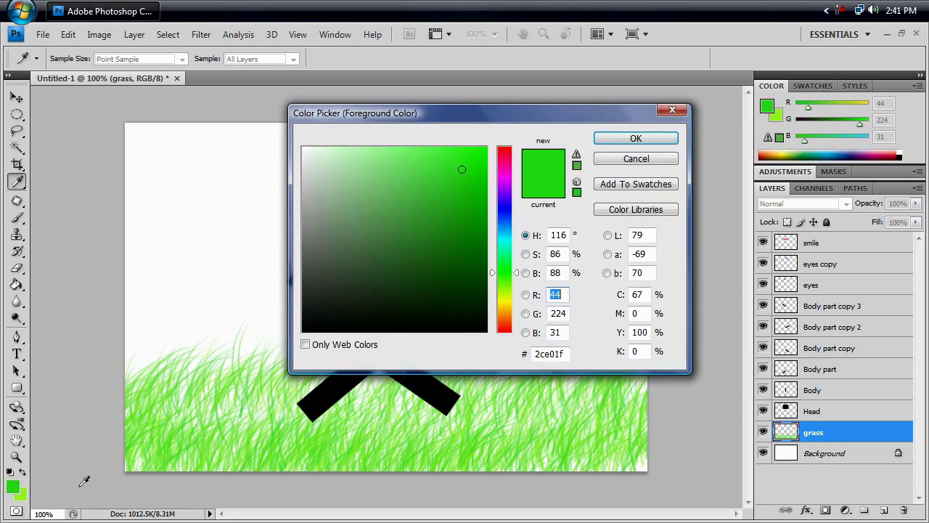
left_click_drag(512, 280, 511, 319)
mouse_move(456, 214)
left_mouse_down()
mouse_move(422, 236)
mouse_move(430, 243)
left_mouse_up()
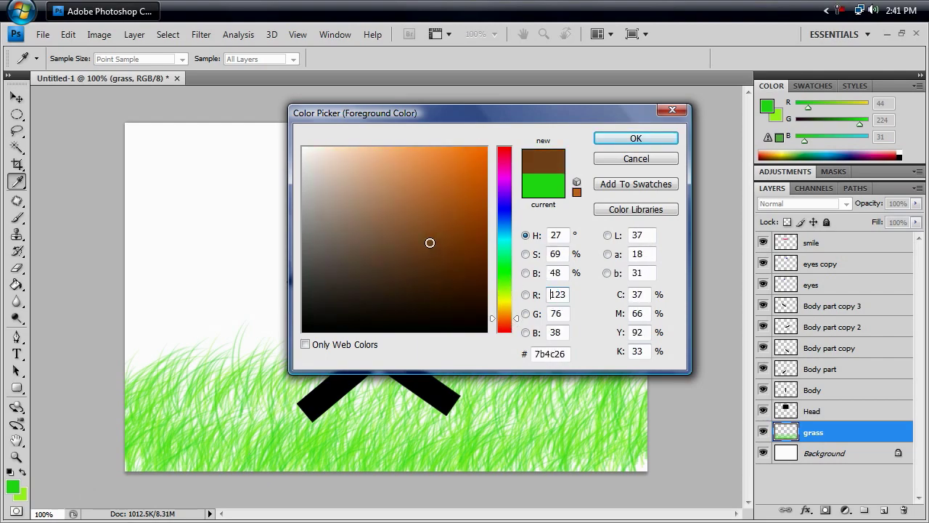
left_click(636, 138)
Step: Set the background colour to bright cyan 00fcff
left_click(21, 497)
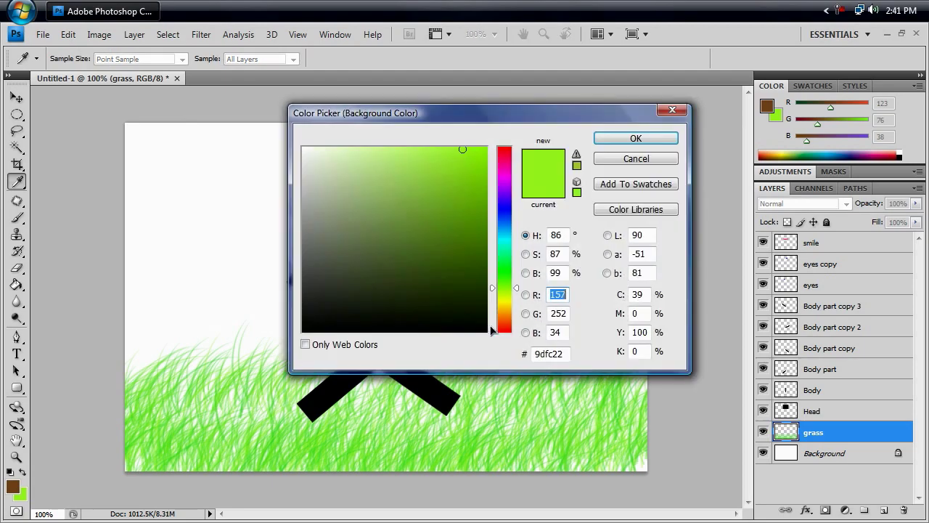
left_click_drag(517, 302, 511, 239)
left_click(465, 152)
left_click_drag(465, 152, 488, 147)
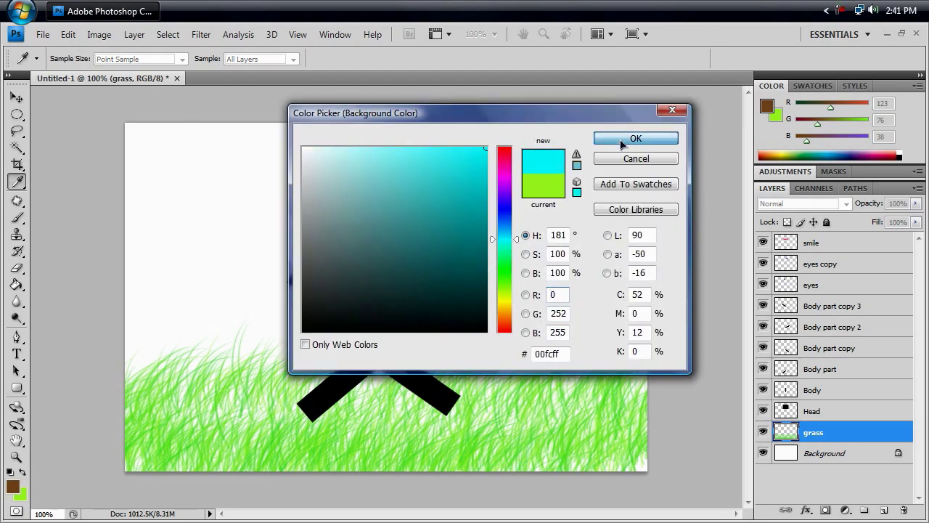
left_click(636, 138)
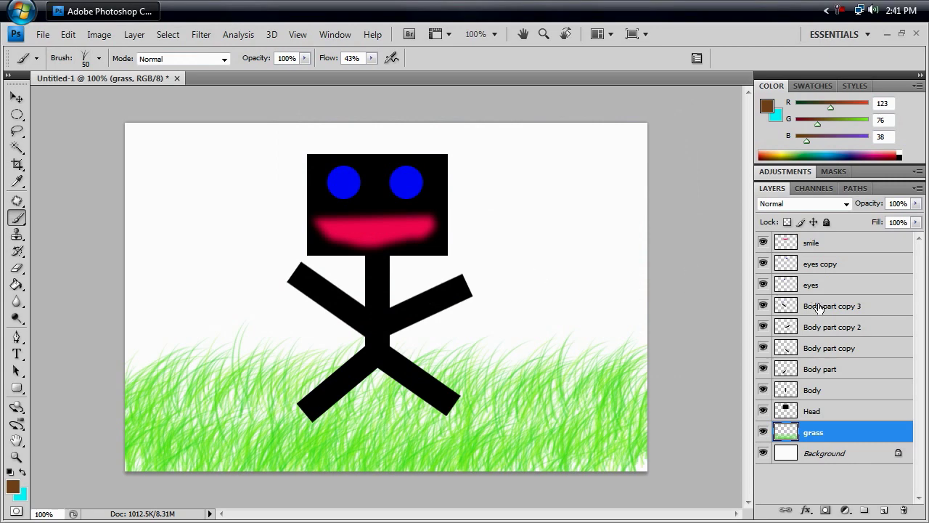
Step: Add a new layer named 'hair' above smile and paint brown-cyan tufts along the head's top
left_click(812, 245)
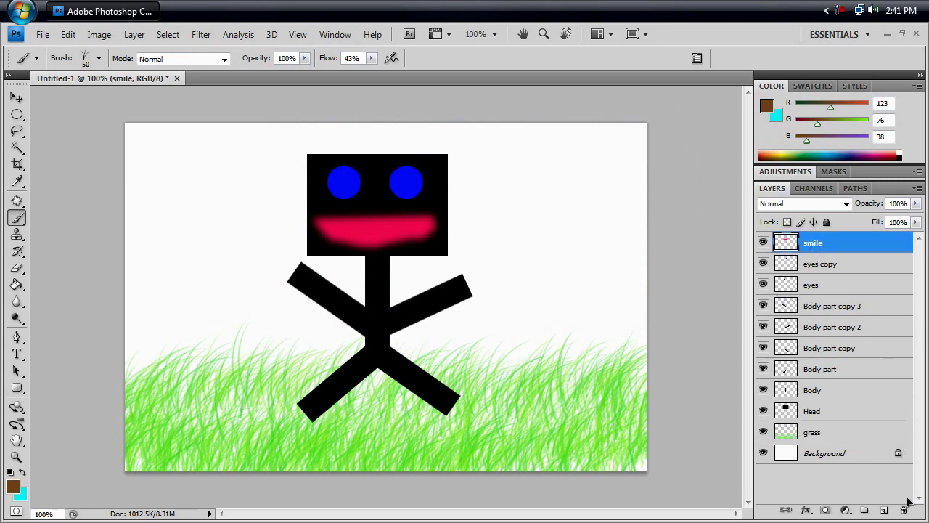
left_click(885, 510)
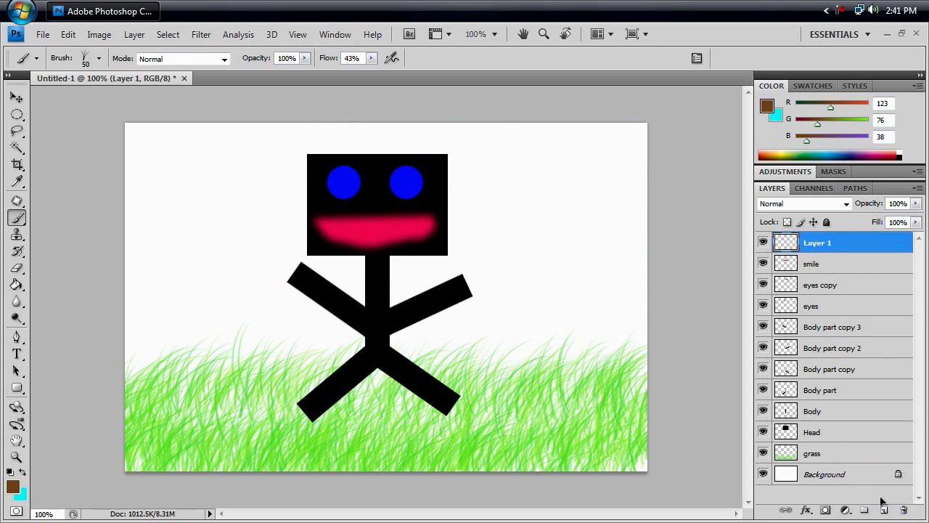
double_click(818, 244)
type("hair")
key("Return")
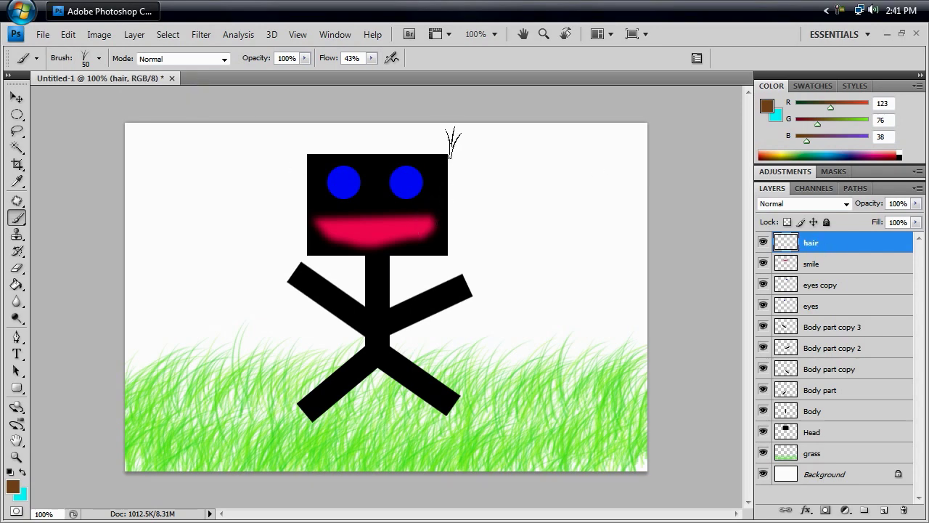
mouse_move(452, 141)
left_mouse_down()
mouse_move(313, 151)
mouse_move(389, 145)
mouse_move(434, 152)
mouse_move(458, 169)
mouse_move(435, 145)
mouse_move(374, 142)
mouse_move(302, 165)
mouse_move(306, 151)
mouse_move(421, 143)
mouse_move(455, 169)
mouse_move(393, 142)
mouse_move(322, 149)
mouse_move(308, 171)
left_mouse_up()
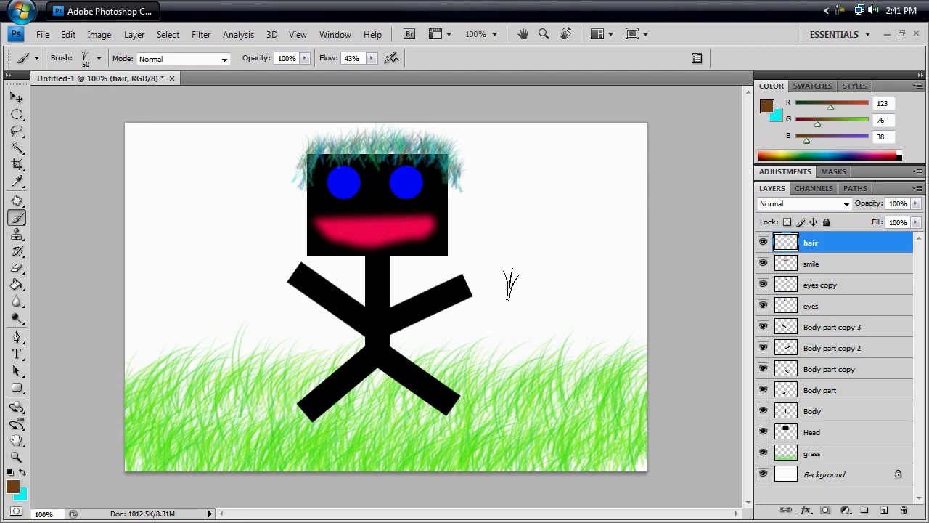
Step: Switch to the Move tool with V
key("v")
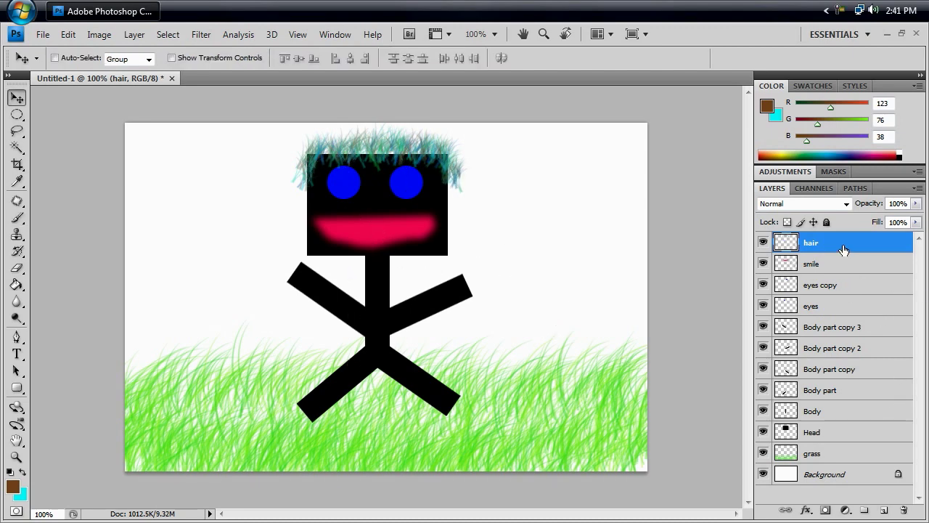
Step: Select the layers from hair down to Head and drag the whole figure slightly lower
left_click(818, 435, "shift")
left_click_drag(390, 210, 393, 229)
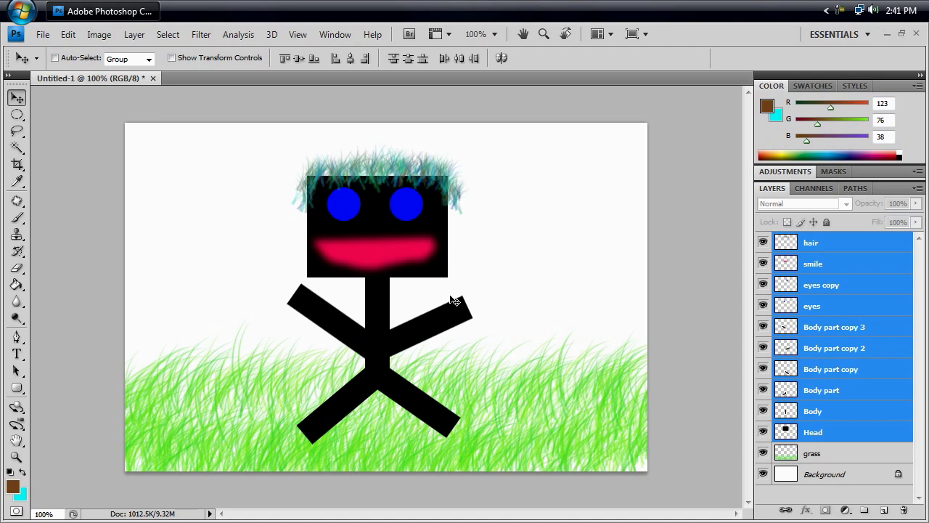